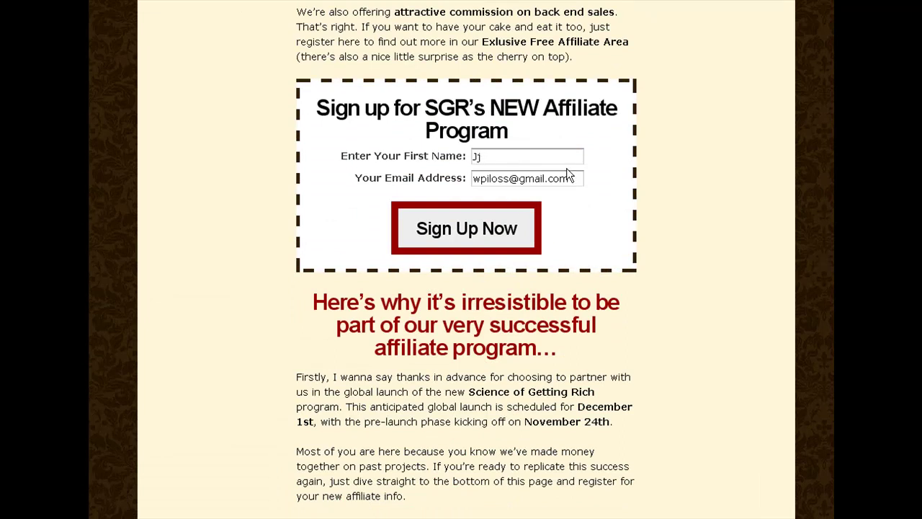
Submit the affiliate program signup and read the account-created confirmation page.
left_click(451, 229)
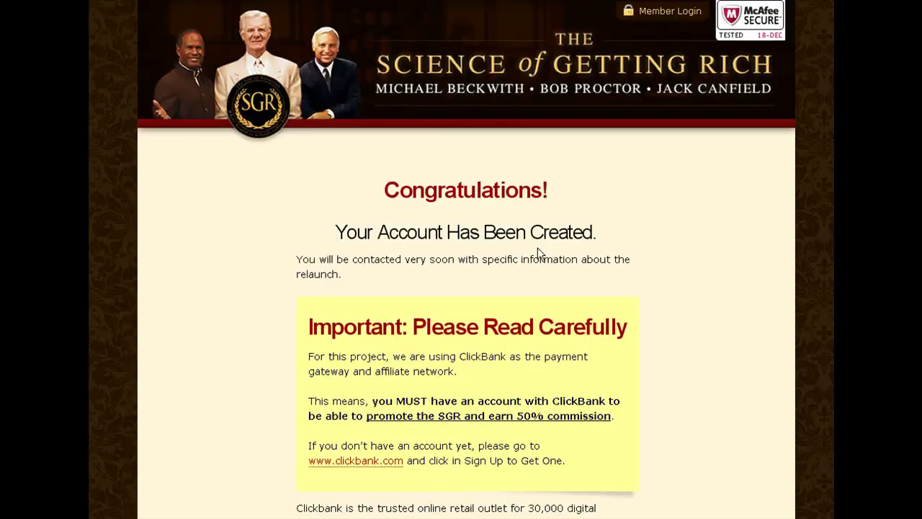
scroll(684, 253, "down", 4)
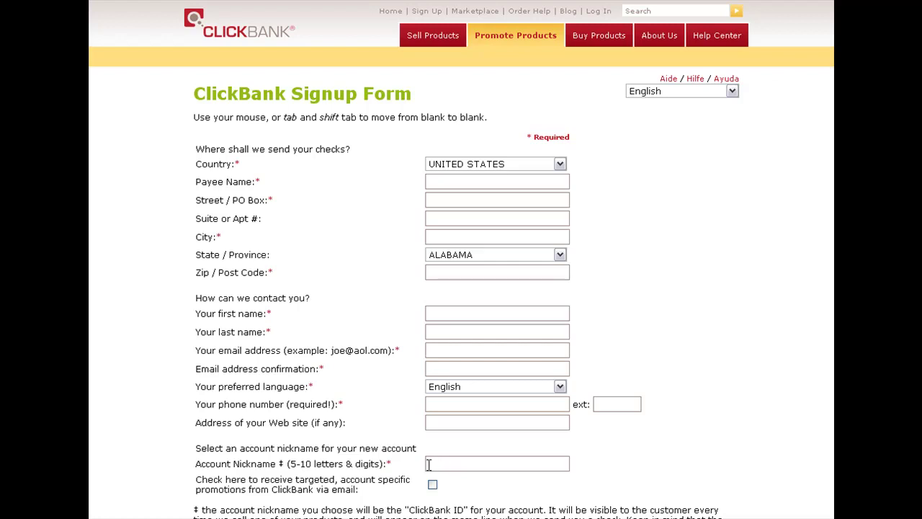
Scroll the ClickBank signup form down to the Client Contract and back up.
scroll(747, 449, "down", 7)
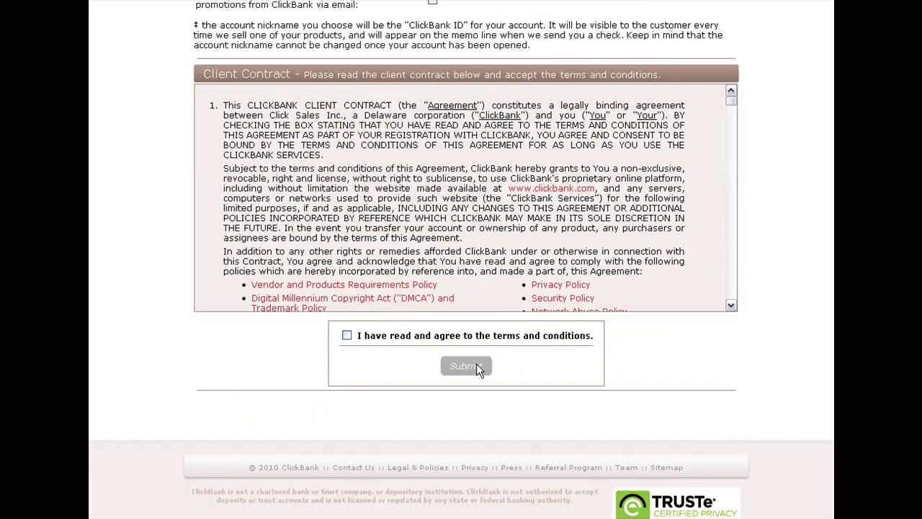
scroll(461, 259, "up", 7)
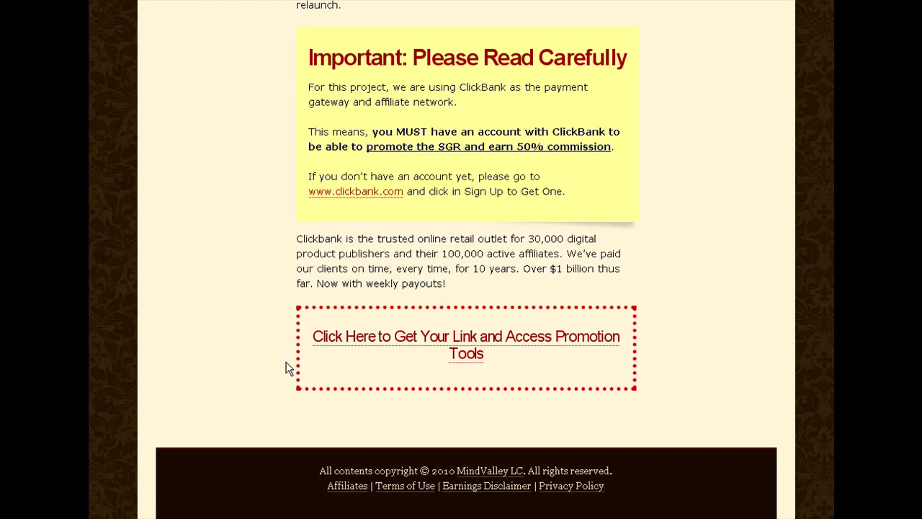
Open the affiliate link and promotion tools page and scroll past Commissions to the Step 1 form.
left_click(444, 342)
scroll(444, 342, "down", 2)
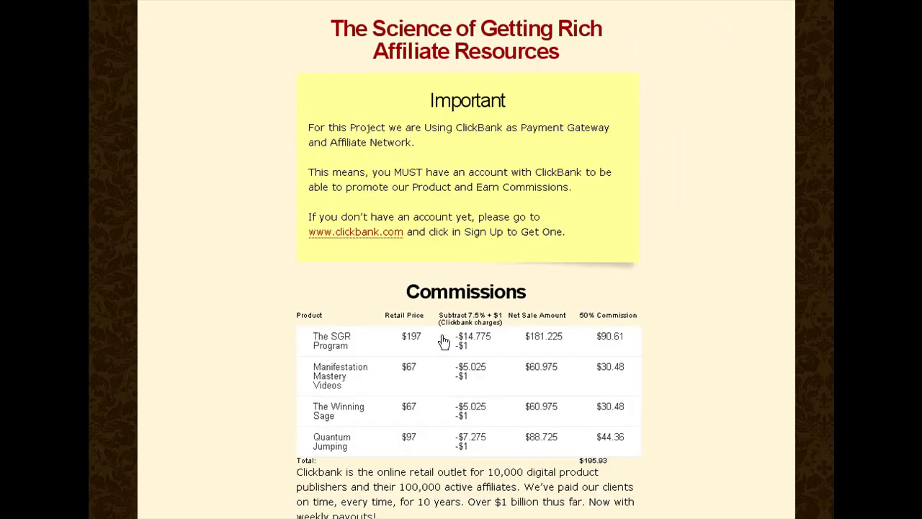
scroll(252, 343, "down", 2)
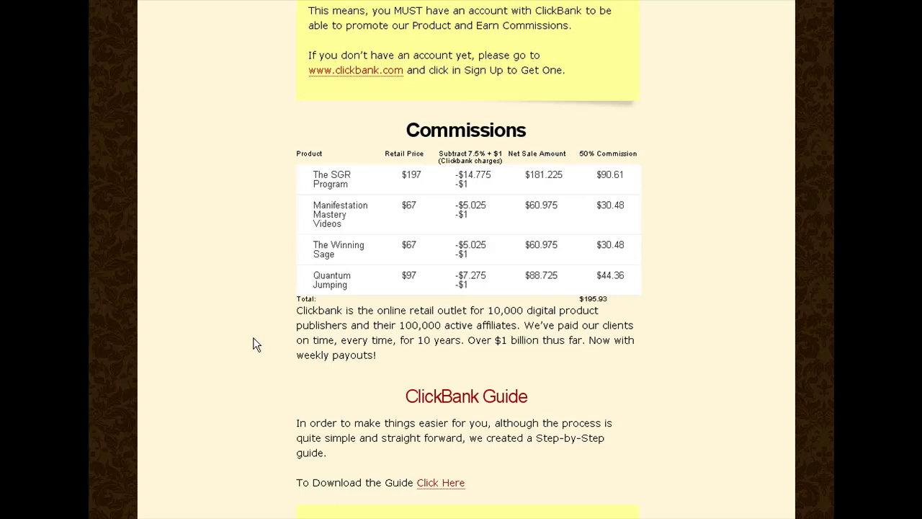
scroll(253, 338, "down", 6)
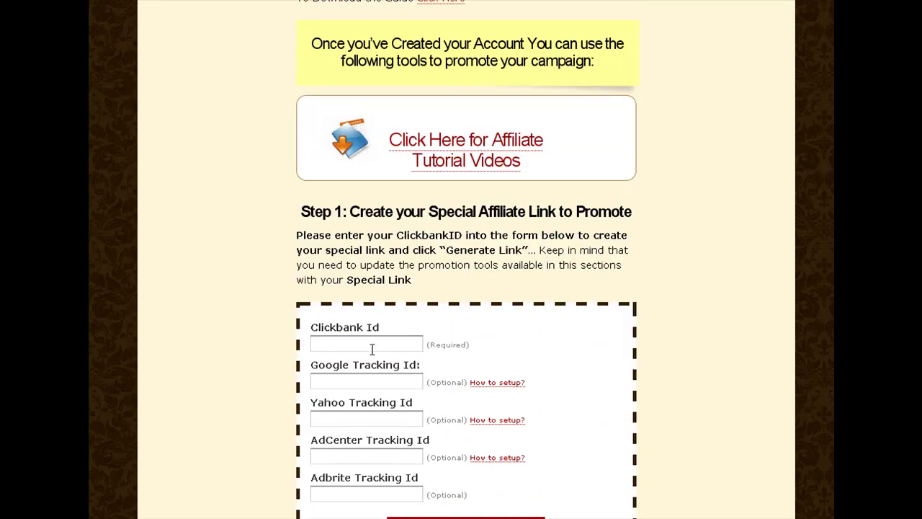
Enter your ClickBank ID, generate the affiliate links, and scroll to the promo and lesson links.
left_click(324, 345)
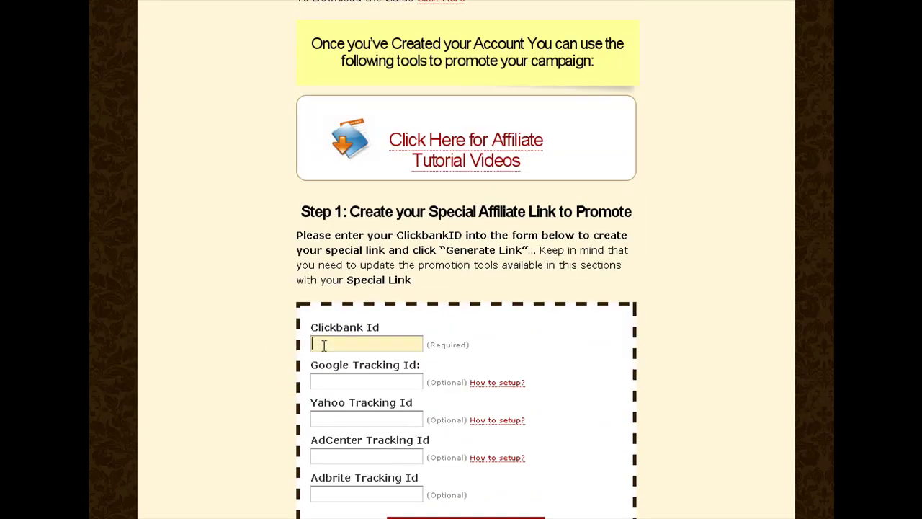
scroll(377, 383, "down", 3)
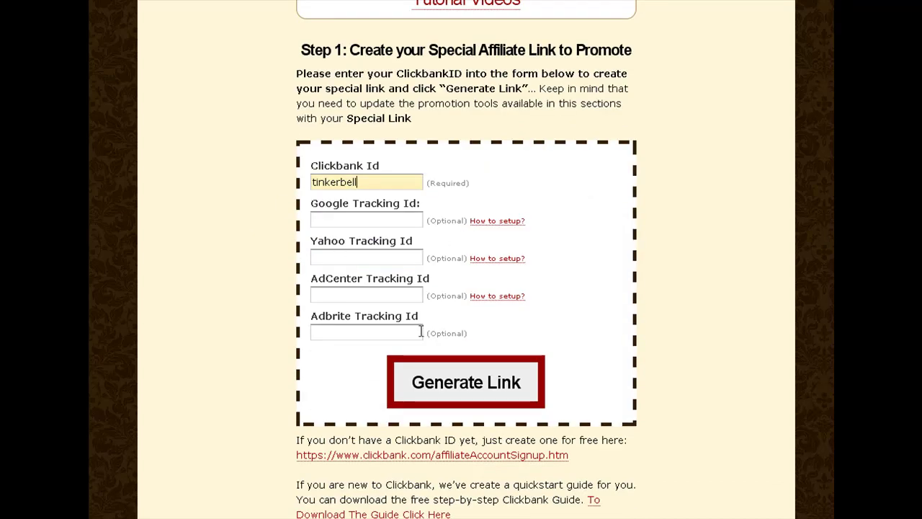
left_click(449, 388)
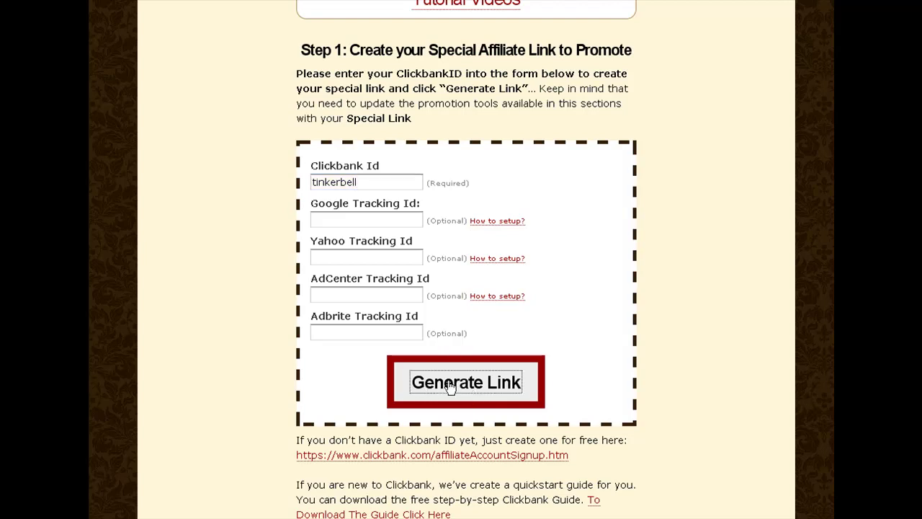
scroll(452, 385, "down", 5)
scroll(453, 384, "down", 15)
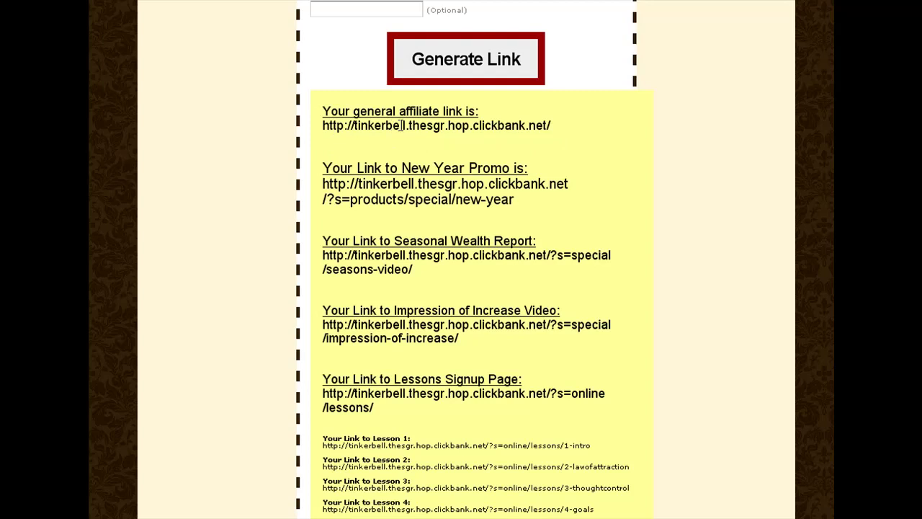
Copy just the ClickBank ID portion of the general affiliate link.
left_click_drag(551, 127, 331, 125)
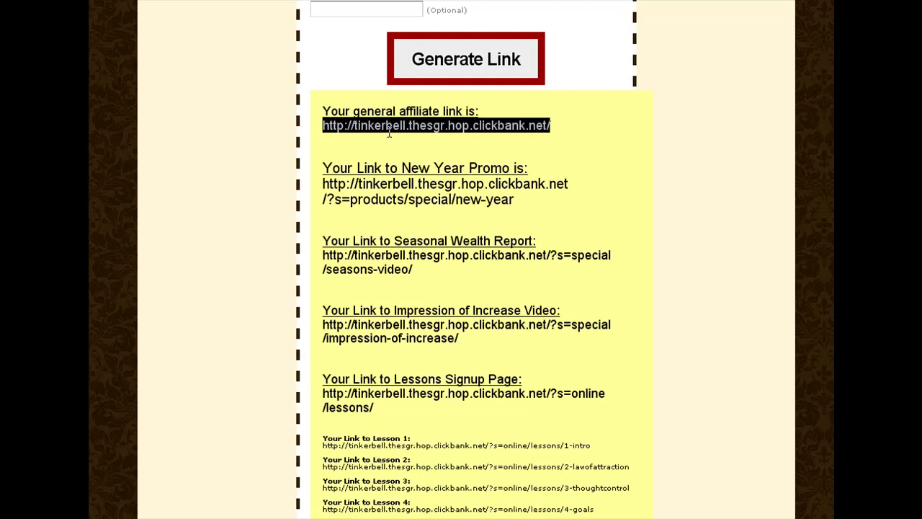
left_click(572, 170)
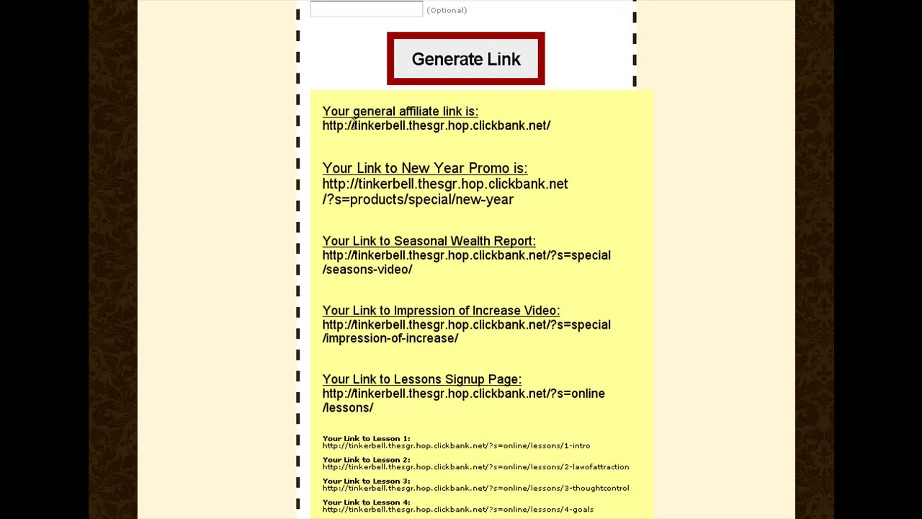
left_click_drag(361, 125, 353, 125)
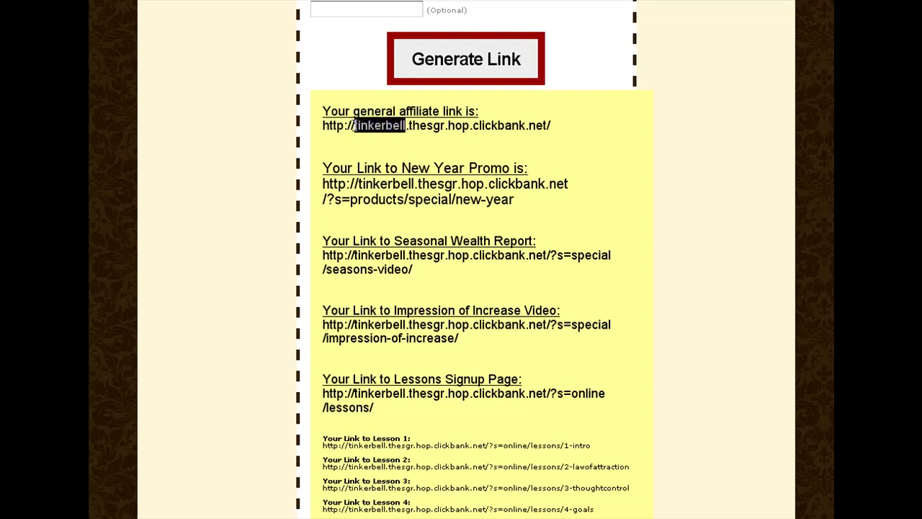
right_click(376, 125)
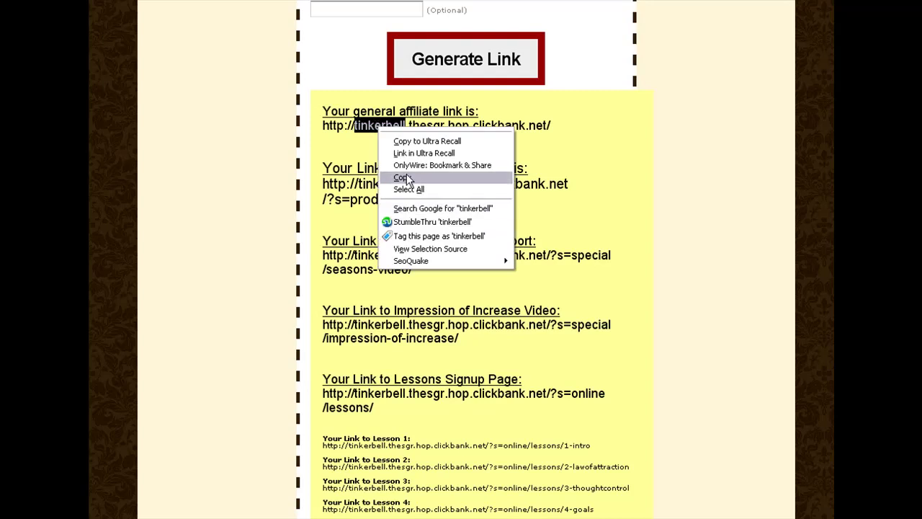
left_click(407, 177)
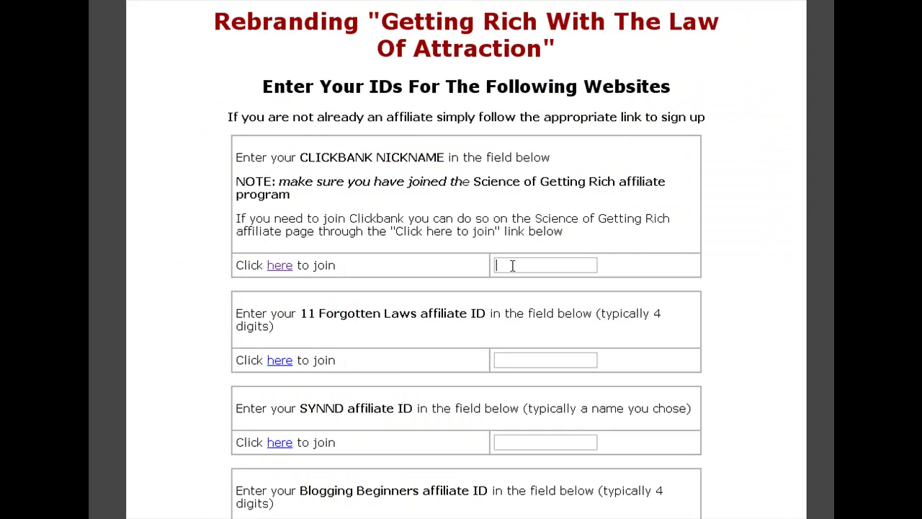
Paste the ClickBank nickname, then enter 1234 for 11 Forgotten Laws and trusty for SYNND.
right_click(512, 265)
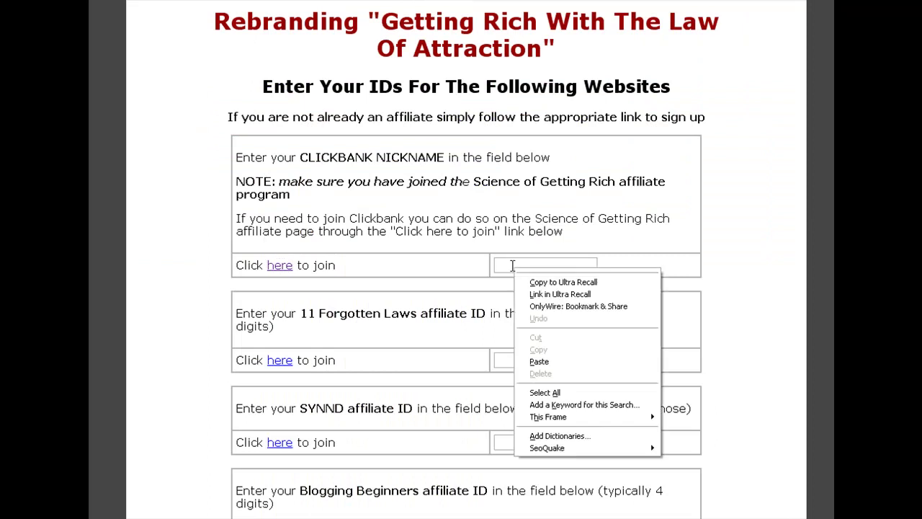
left_click(539, 362)
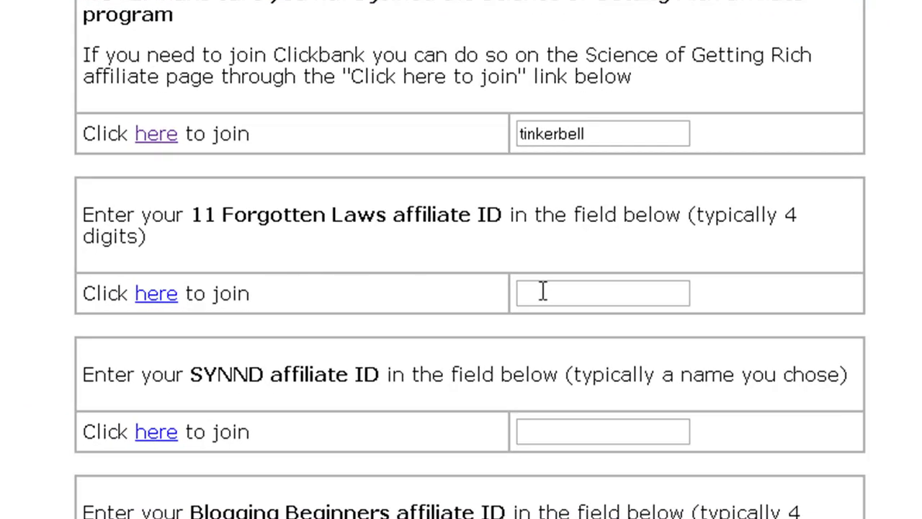
left_click(535, 288)
type("1234")
scroll(540, 290, "down", 3)
left_click(541, 295)
type("trusty")
Enter 2345 as the Blogging Beginners ID and tinker as the PDF Ebooks Vault ID.
left_click(557, 458)
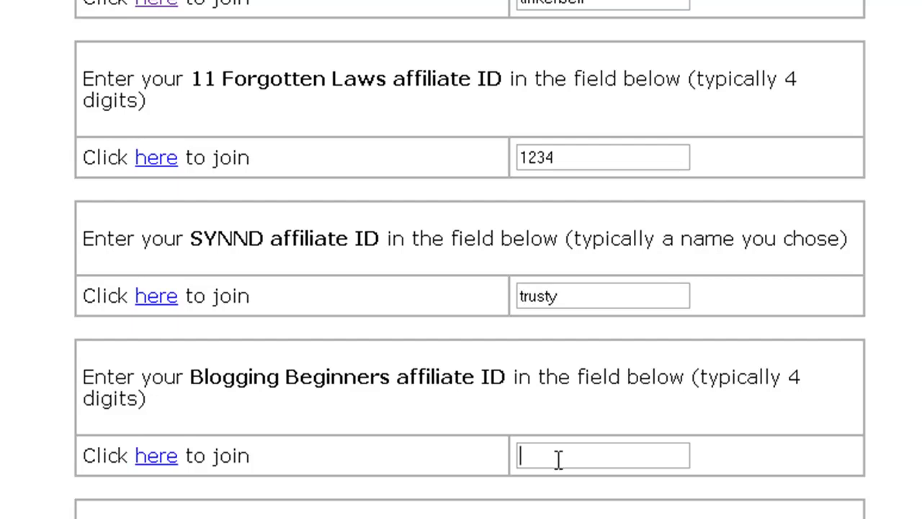
type("2345")
scroll(558, 459, "down", 3)
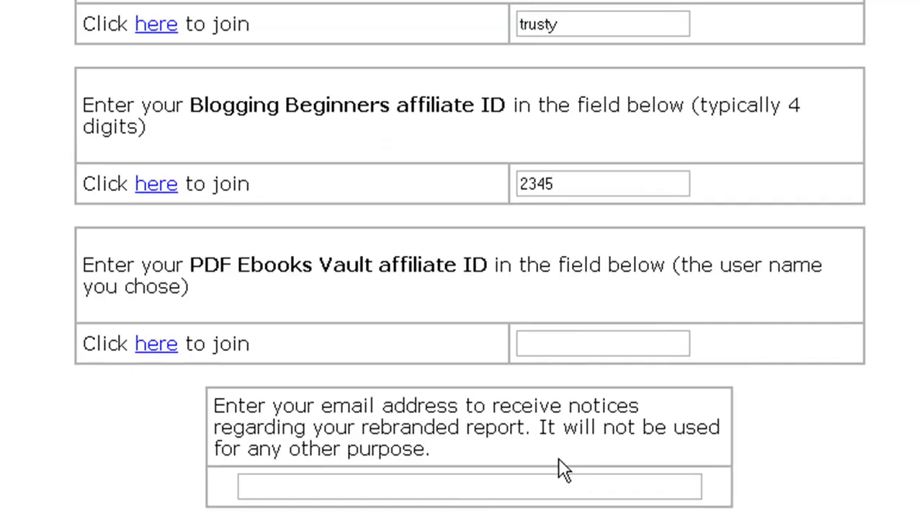
left_click(557, 337)
type("tinker")
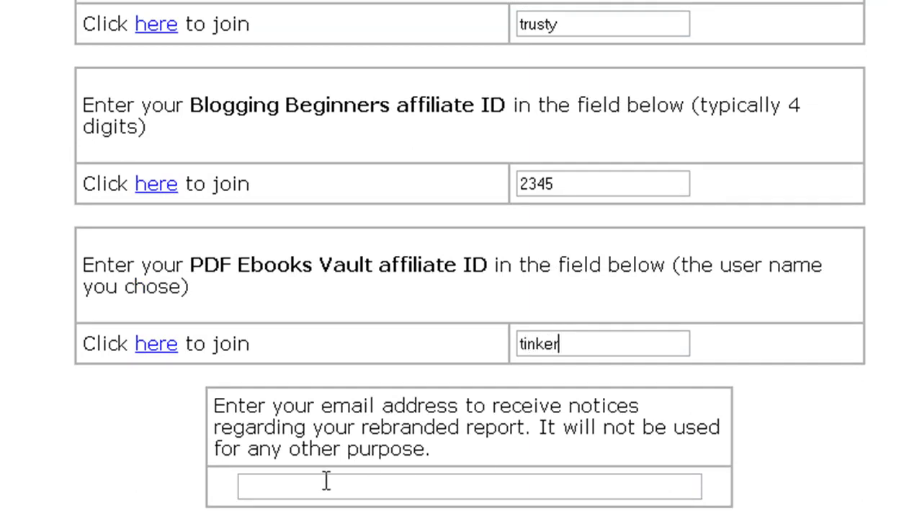
Fill in the notice email address from the suggestion and submit the rebranding.
left_click(326, 483)
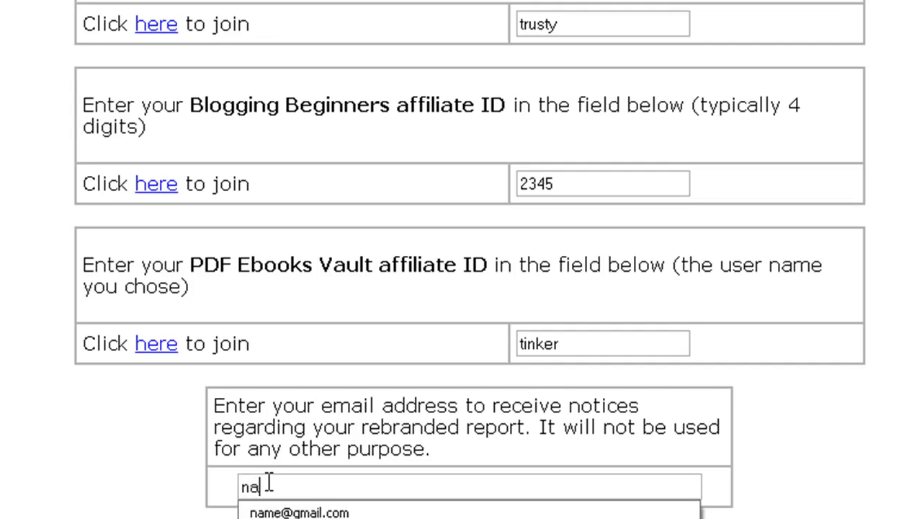
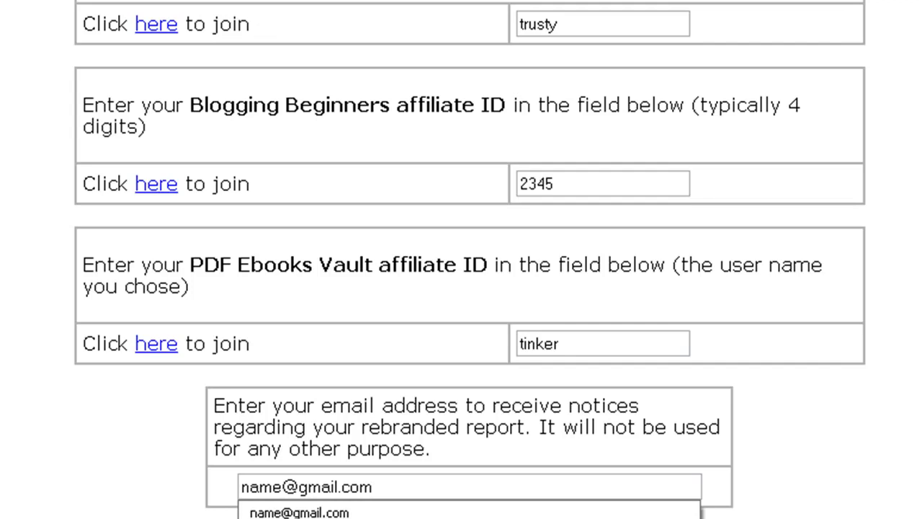
key("Down")
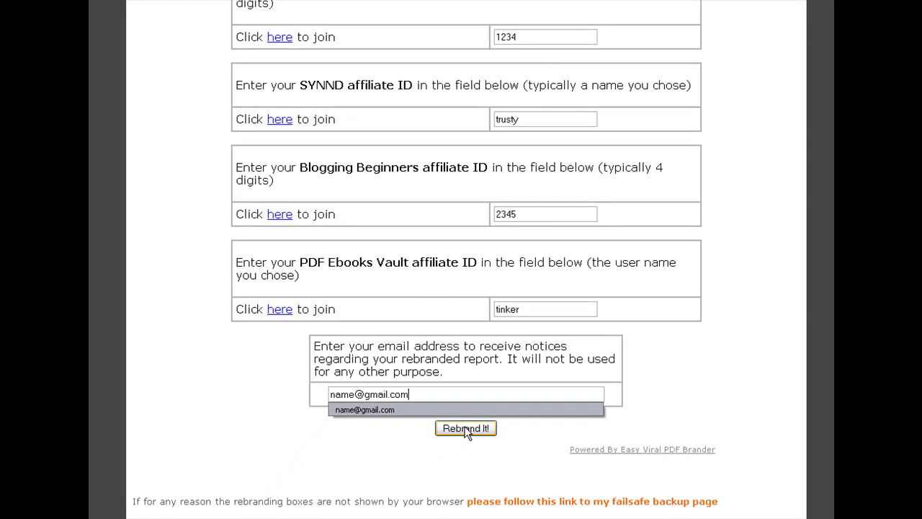
left_click(466, 429)
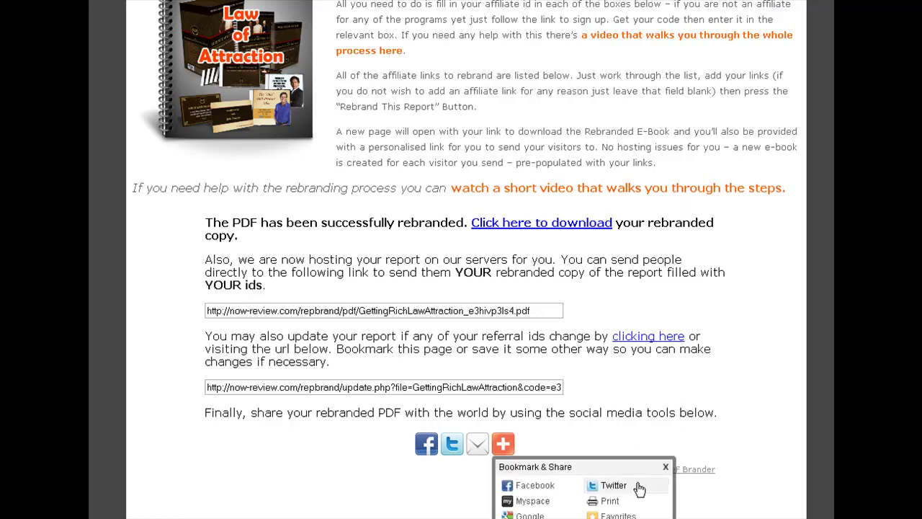
Close the bookmark and share popup and select the hosted rebranded report link.
left_click(666, 466)
scroll(708, 403, "up", 2)
scroll(708, 399, "down", 2)
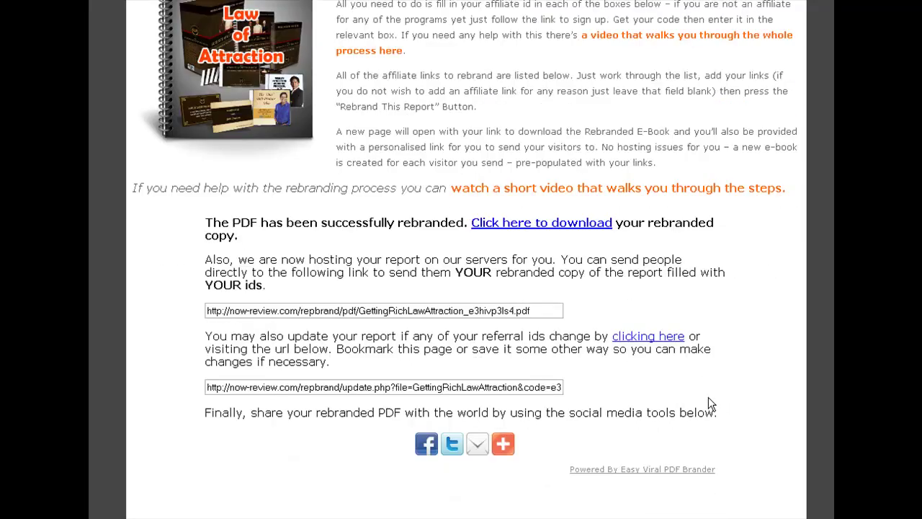
left_click_drag(534, 310, 181, 310)
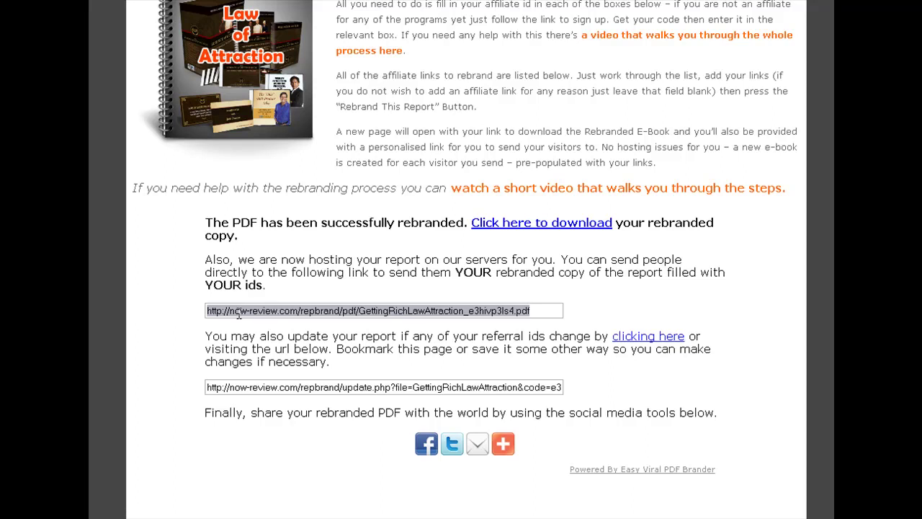
Download GettingRichLawAttraction_e3hivp3ls4.pdf, choosing to open it with Adobe Reader 9.4.
left_click(503, 223)
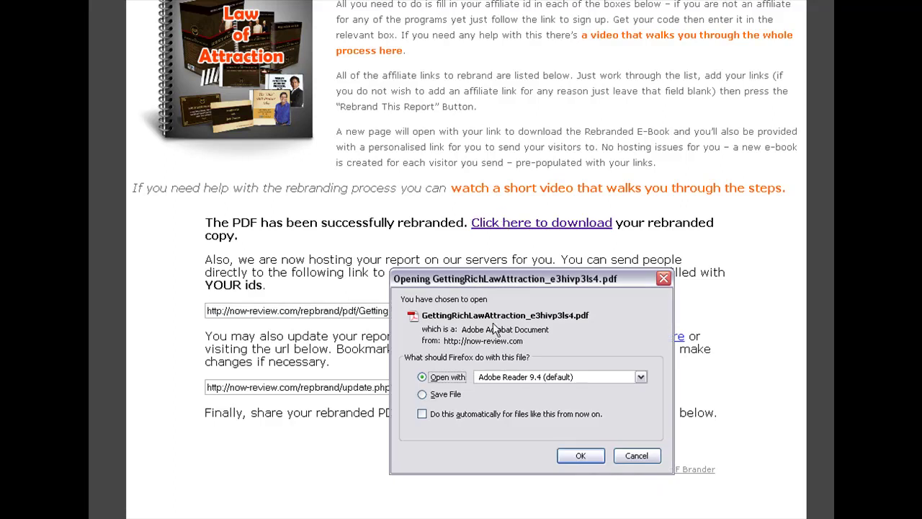
left_click(421, 396)
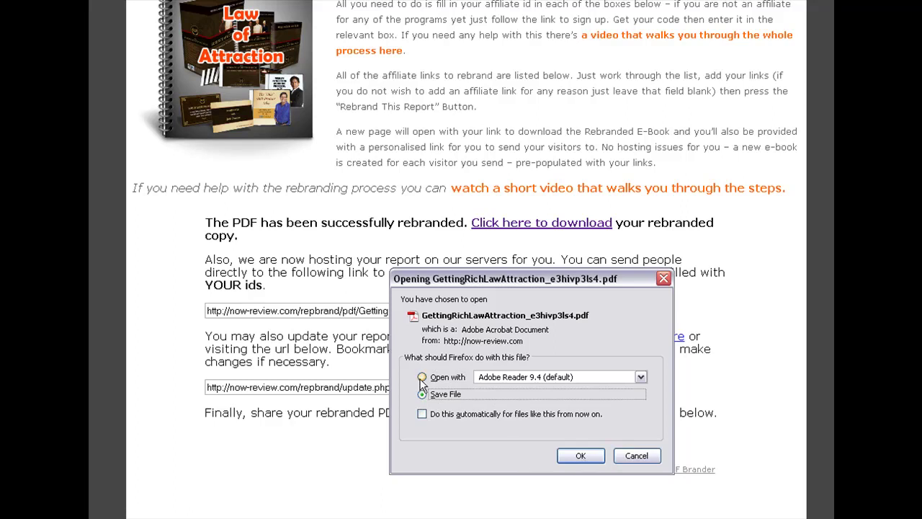
left_click(422, 377)
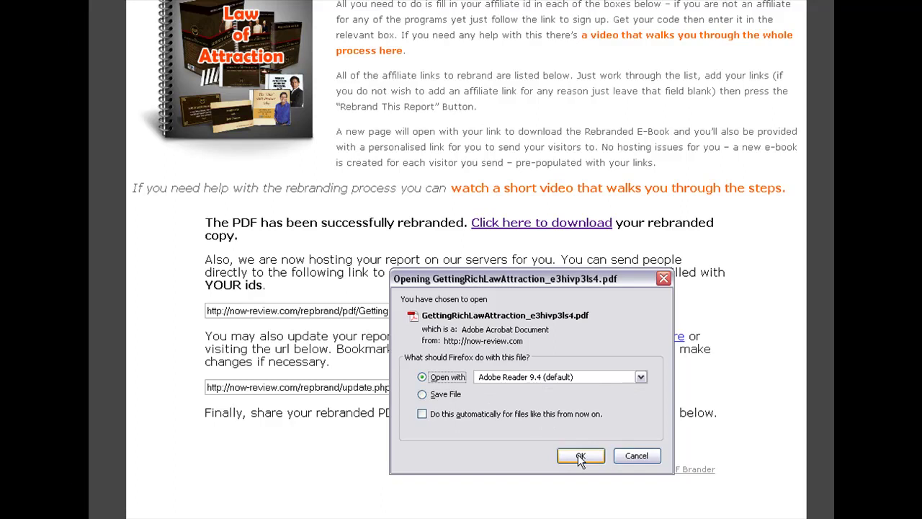
left_click(581, 457)
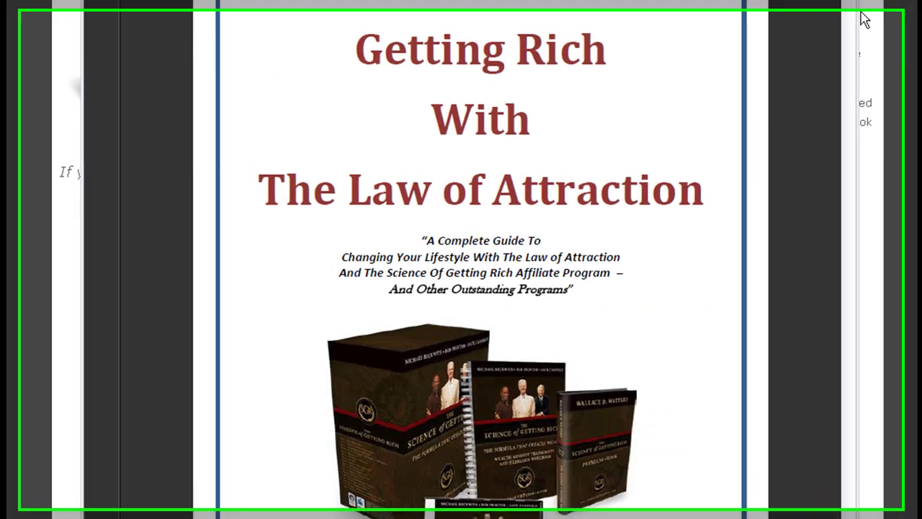
Scroll through the rebranded PDF's pages to check its links carry the affiliate IDs.
scroll(851, 38, "down", 15)
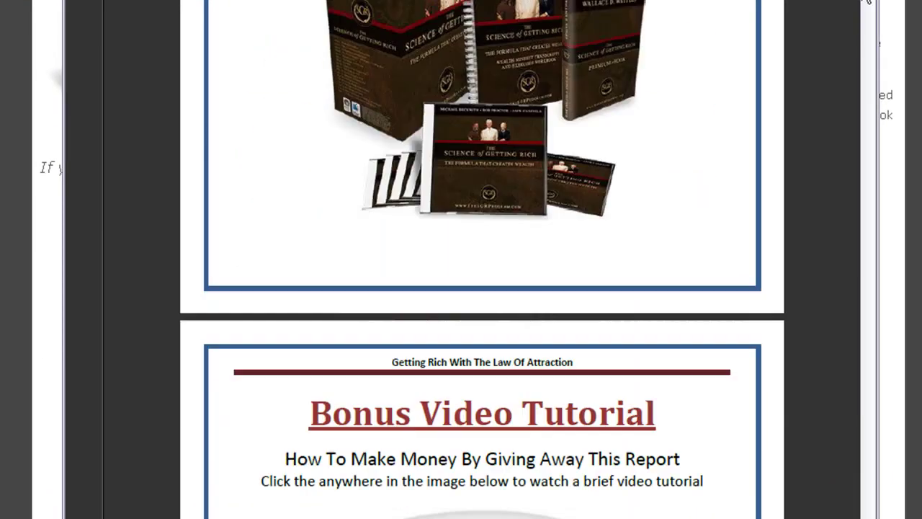
scroll(852, 39, "down", 3)
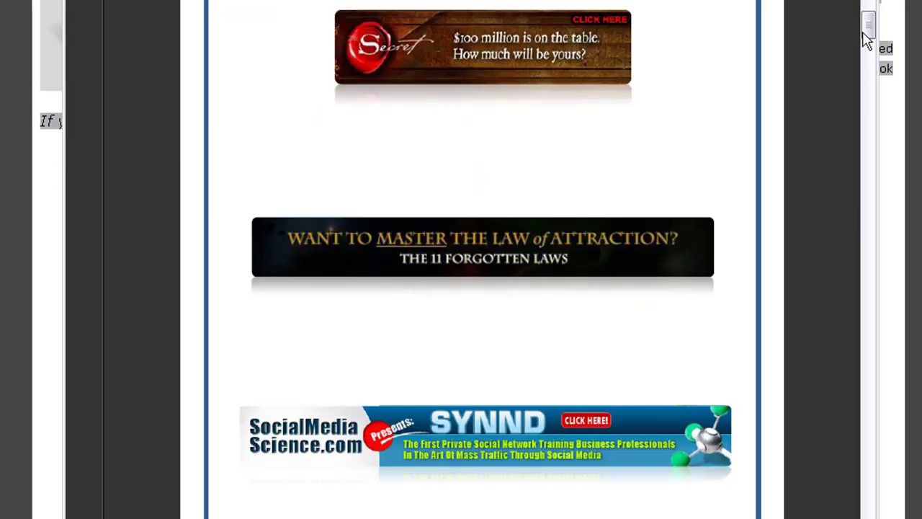
left_click_drag(868, 33, 860, 173)
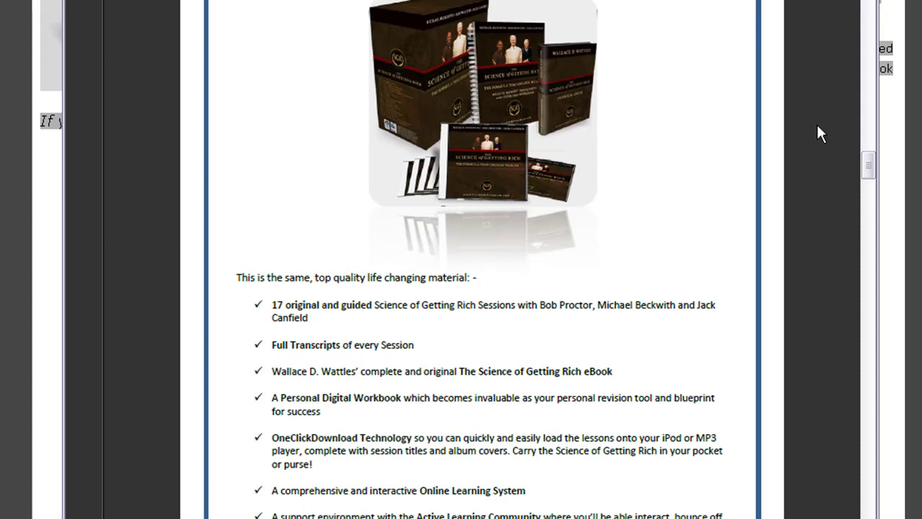
left_click(869, 153)
left_click_drag(869, 163, 869, 236)
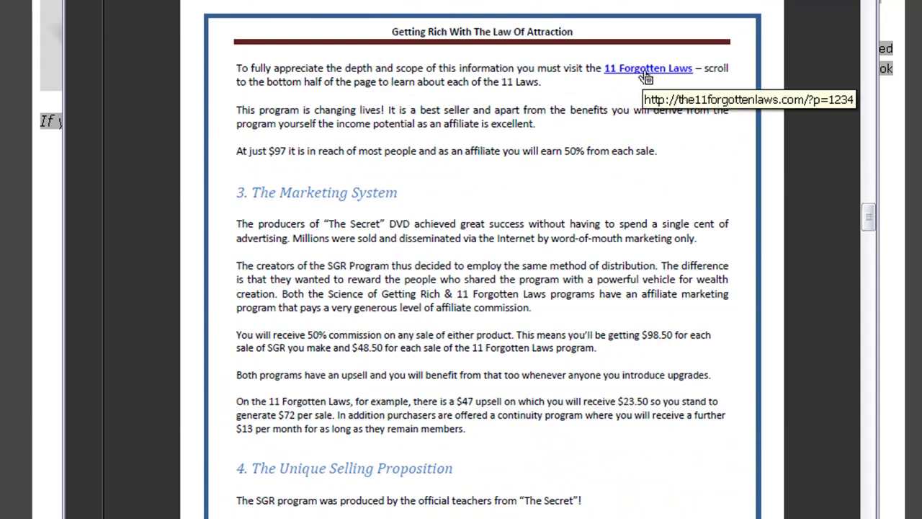
left_click_drag(870, 216, 864, 305)
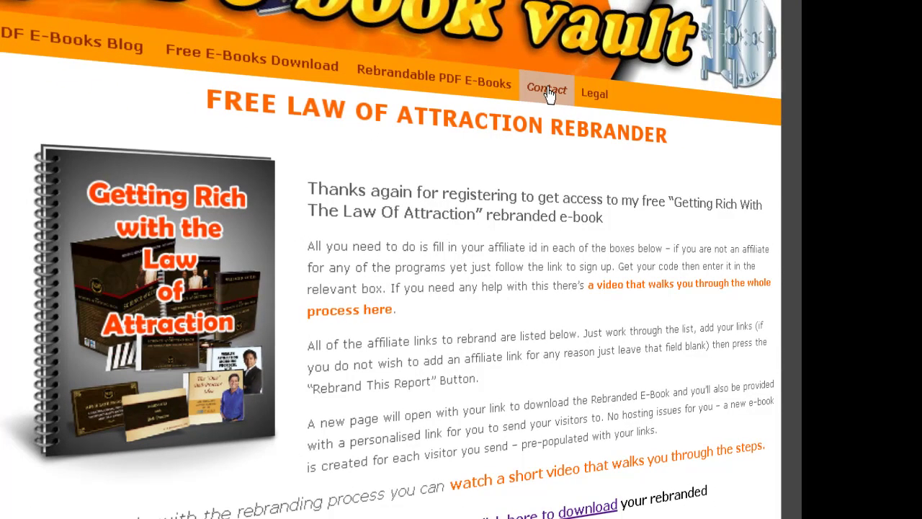
Open PDF Ebook Vault's Contact page and scroll down to the Message box.
left_click(547, 92)
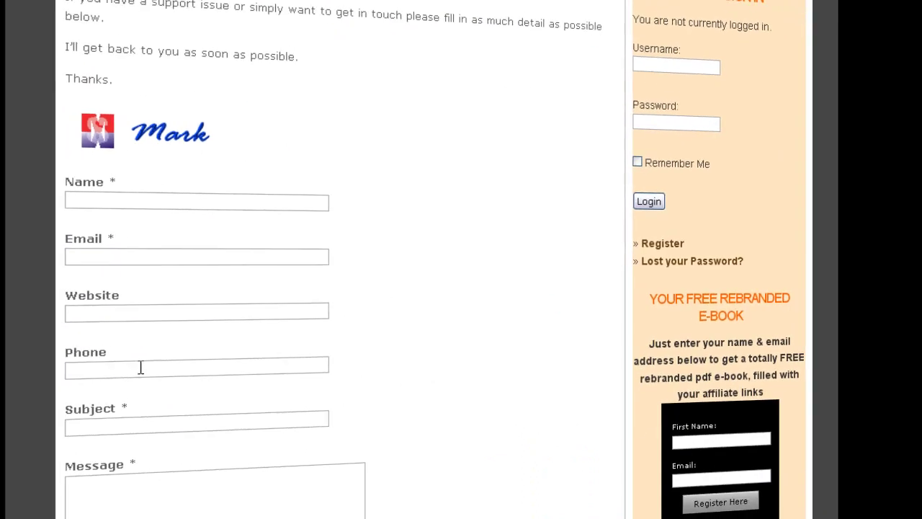
scroll(176, 406, "down", 3)
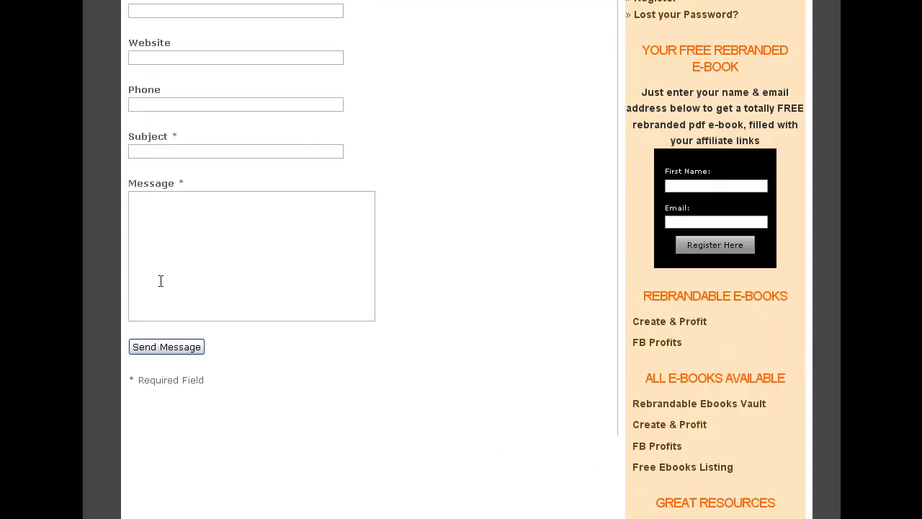